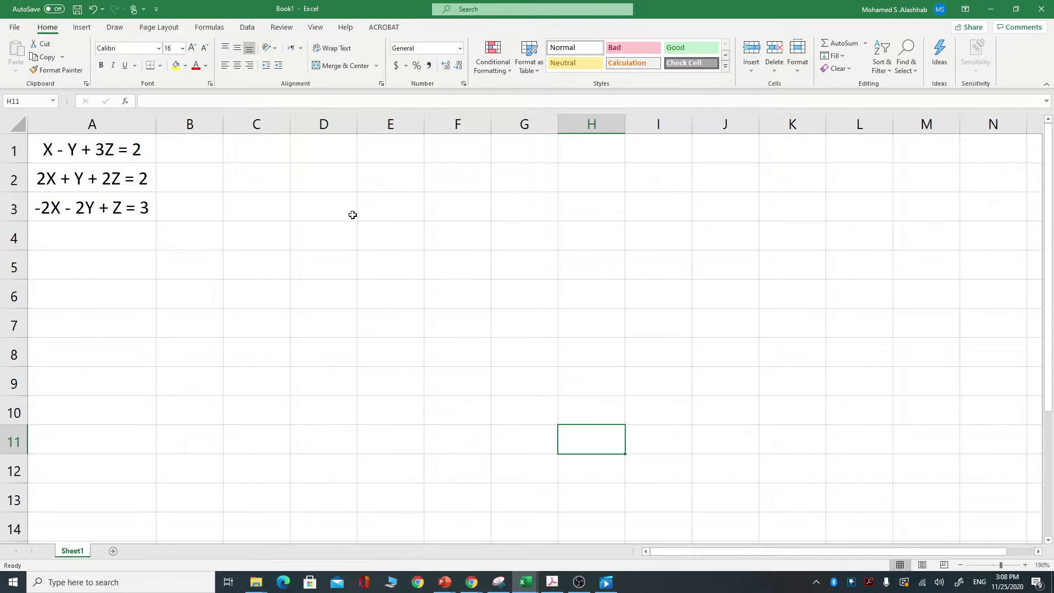
Enter the variable headings x, y and z in E1:G1
click(382, 153)
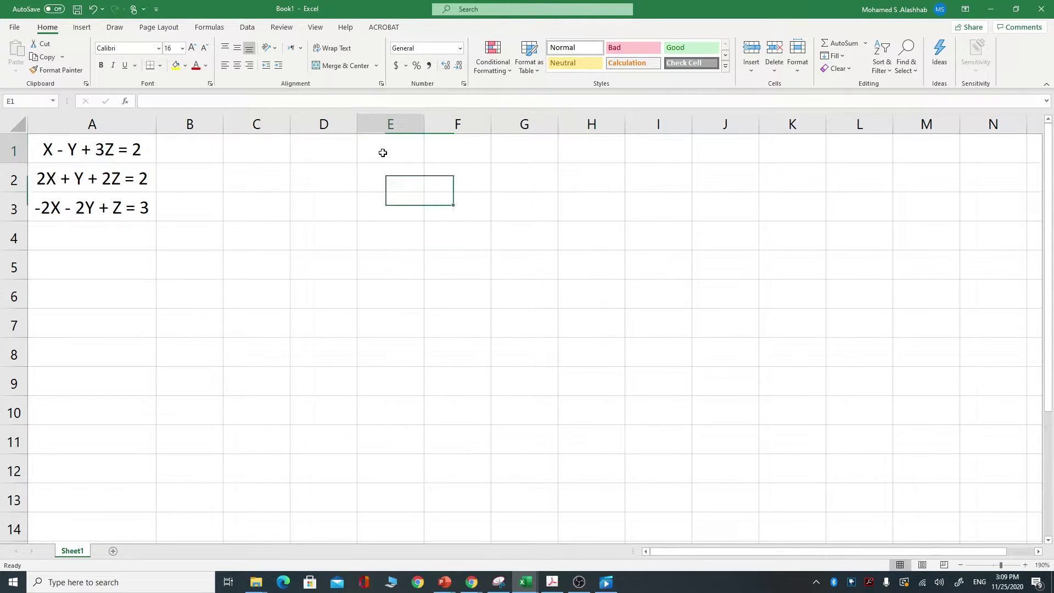
text(X)
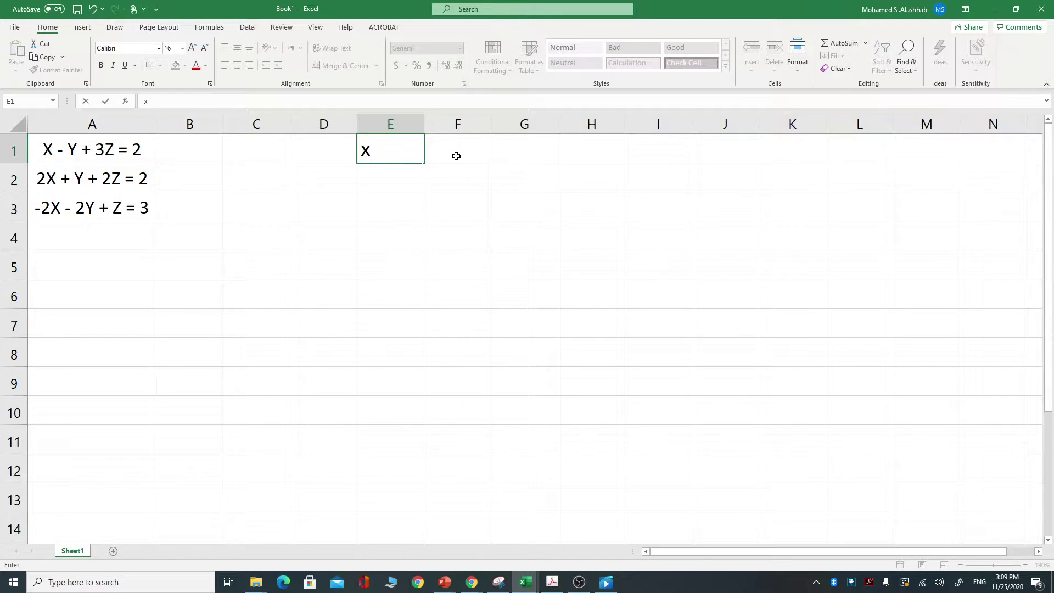
click(456, 156)
text(y)
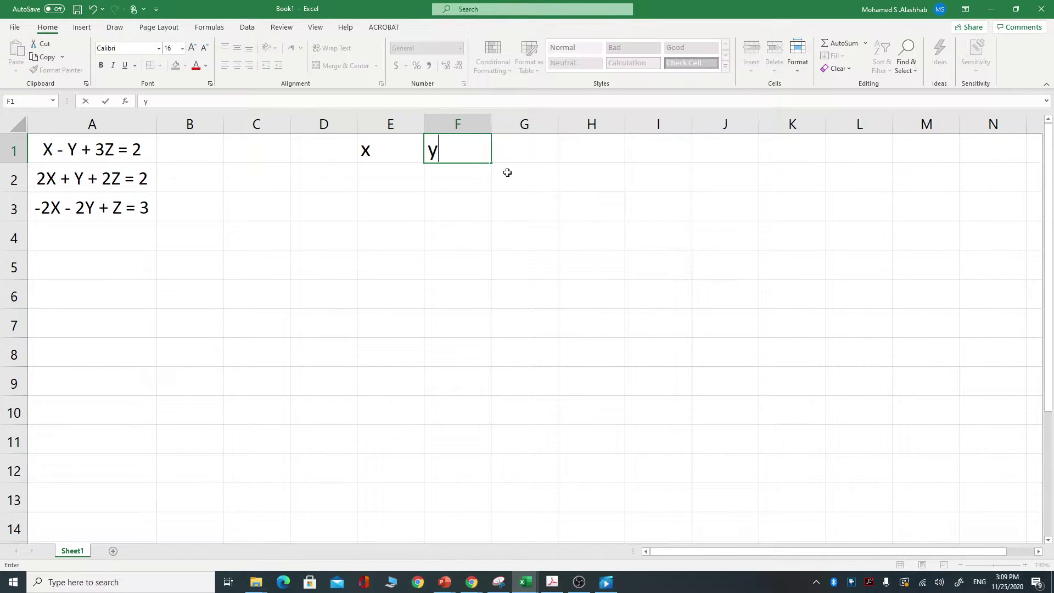
click(532, 153)
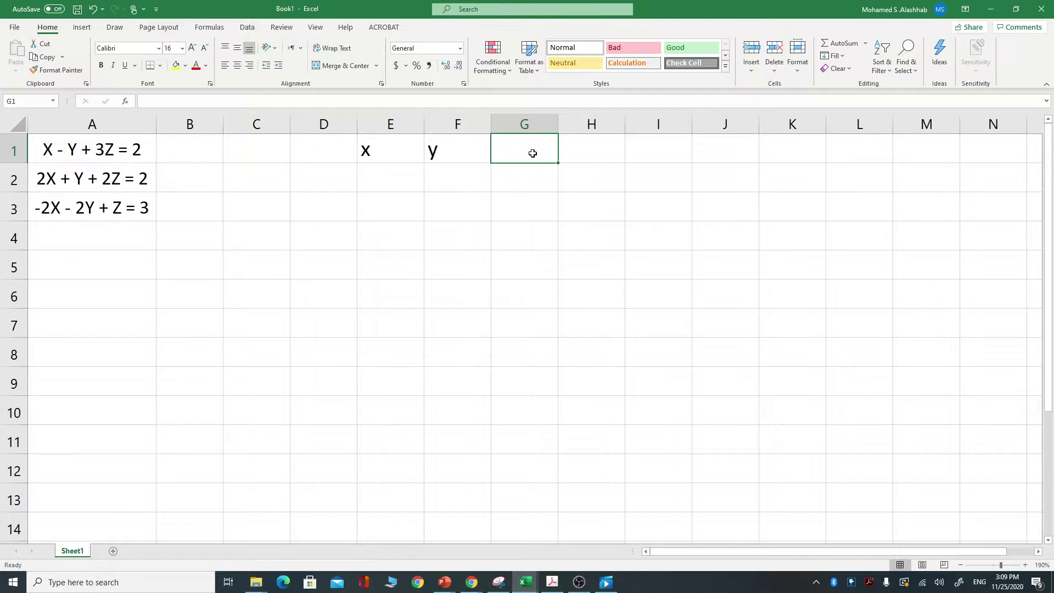
text(z)
Enter the first equation's coefficients 1, -1, 3 in E2:G2 and constant 2 in I2
click(387, 176)
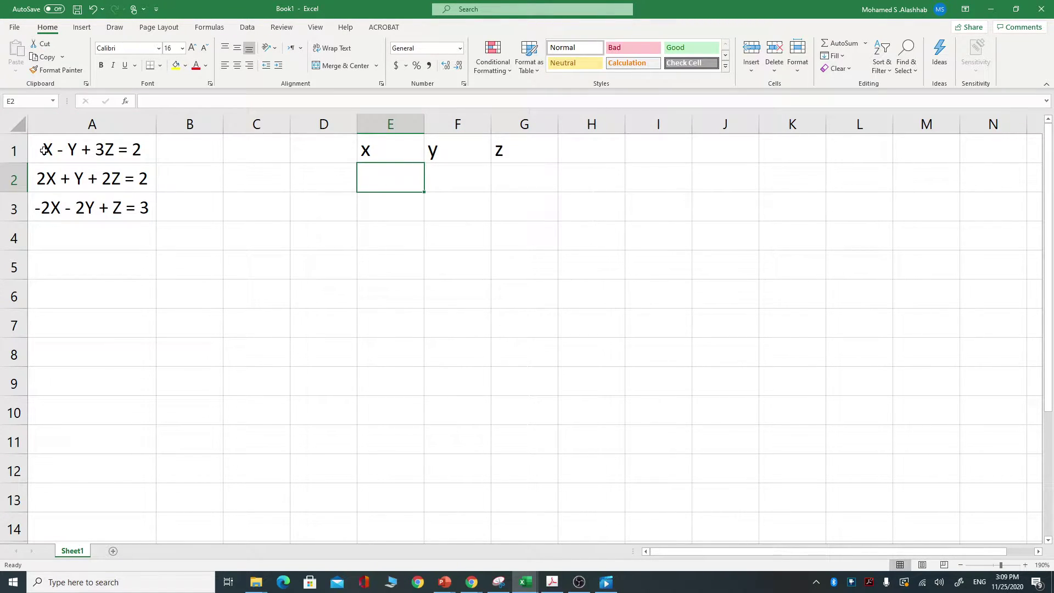
text(1)
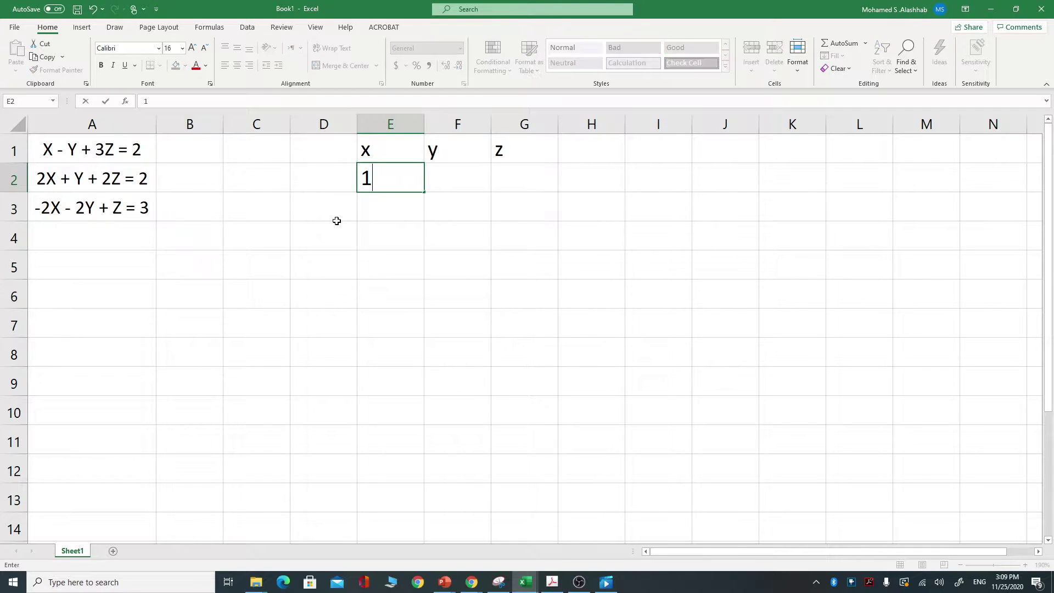
key(Tab)
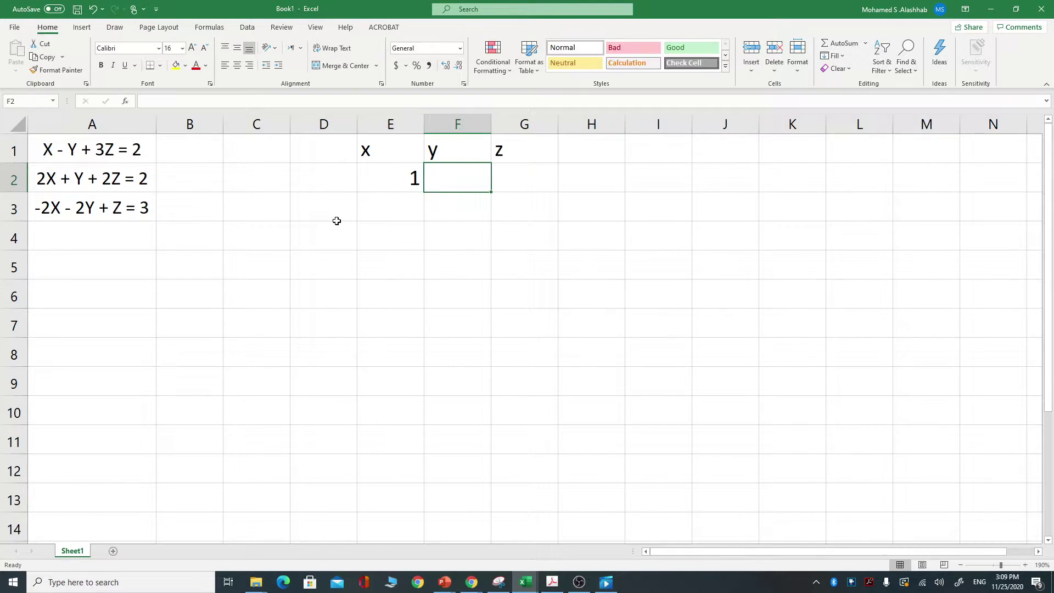
text(-1)
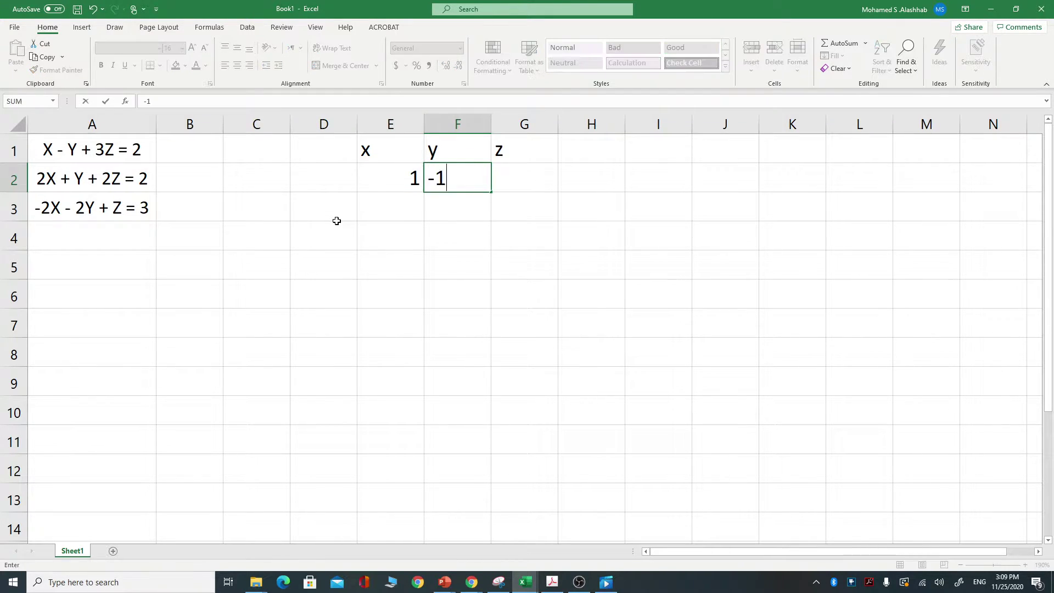
key(Tab)
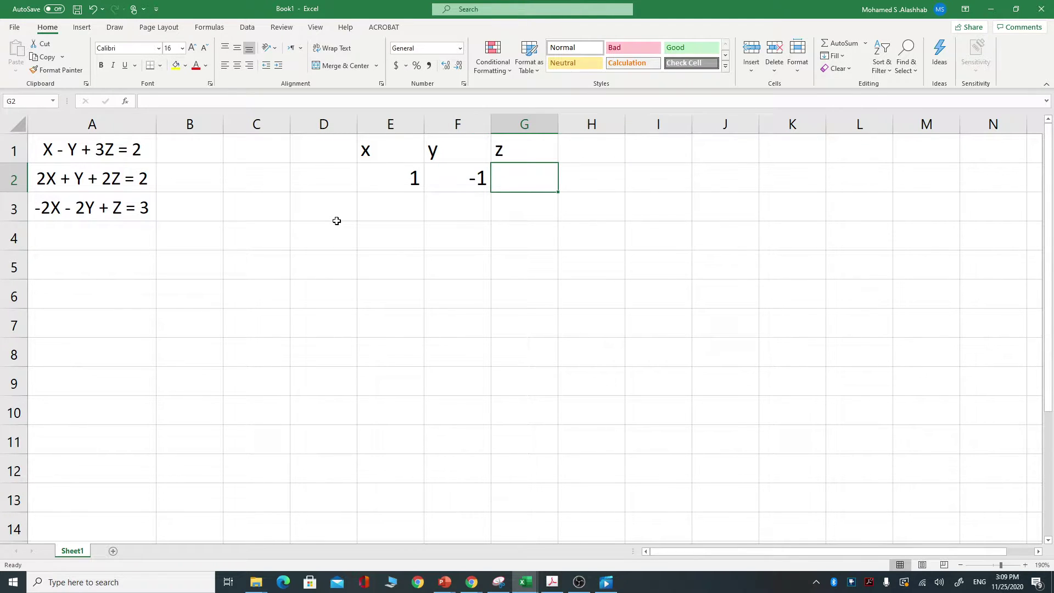
text(3)
key(Tab)
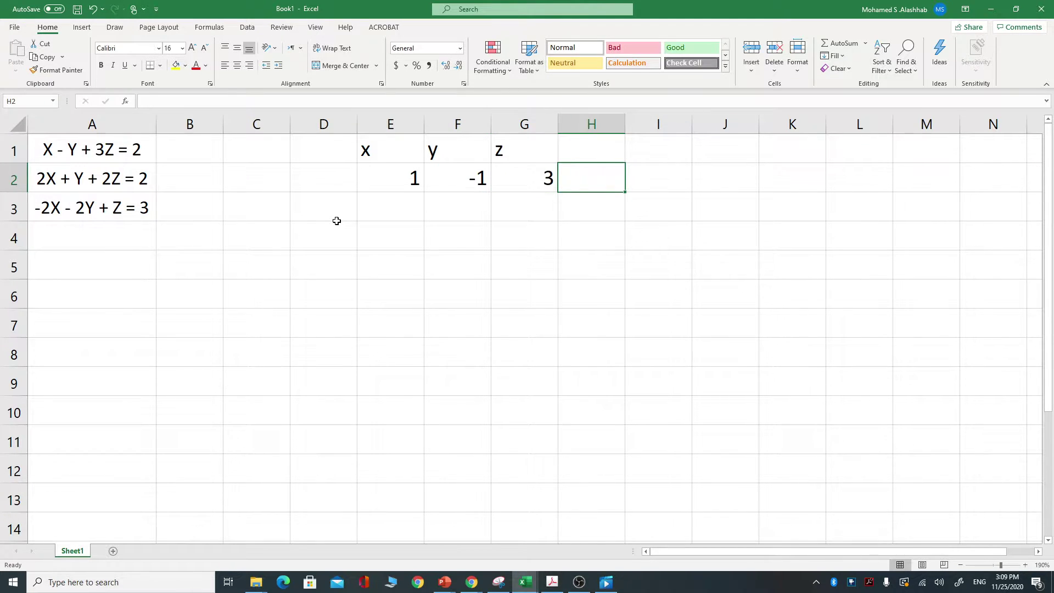
key(Tab)
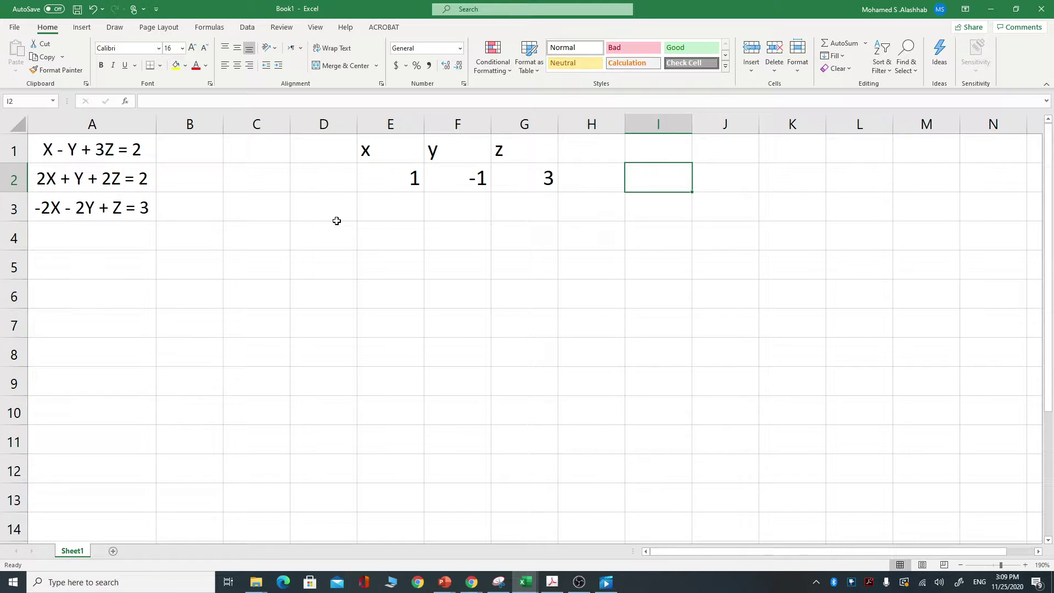
text(2)
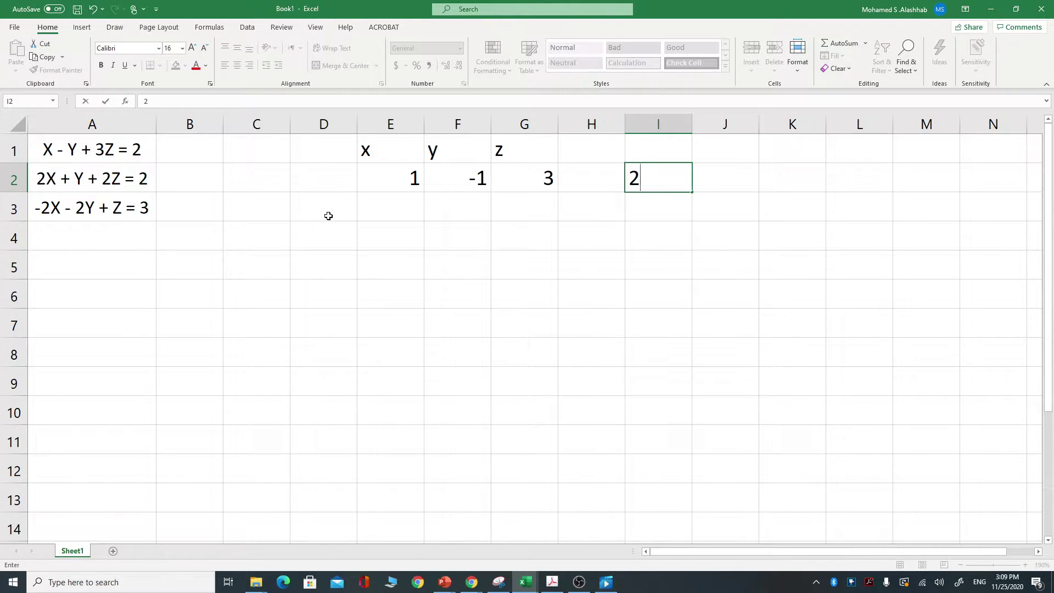
click(376, 209)
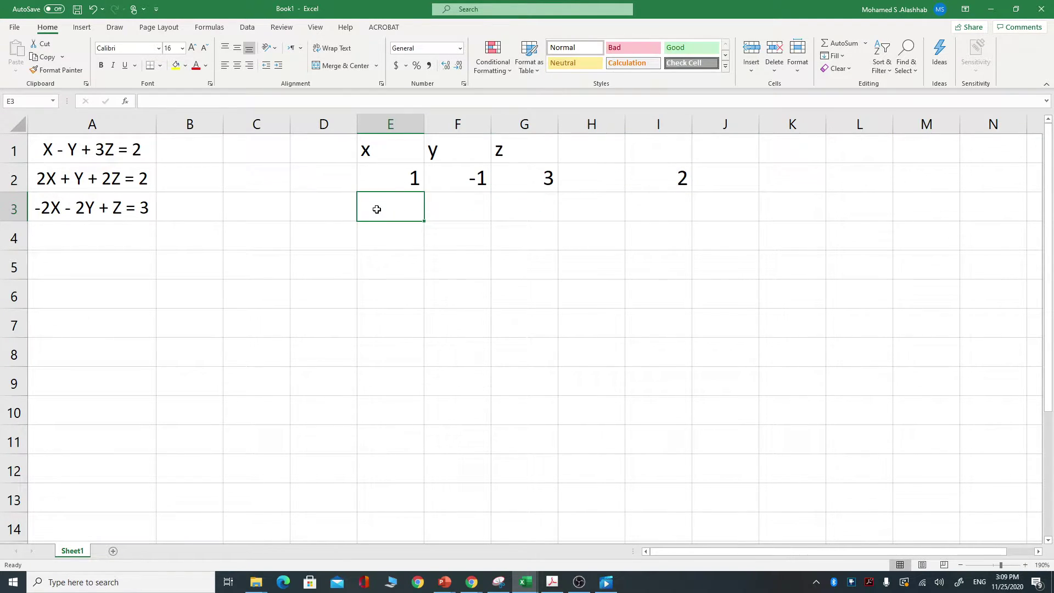
Enter the second equation's coefficients 2, 1, 2 in E3:G3 and constant 2 in I3
text(2)
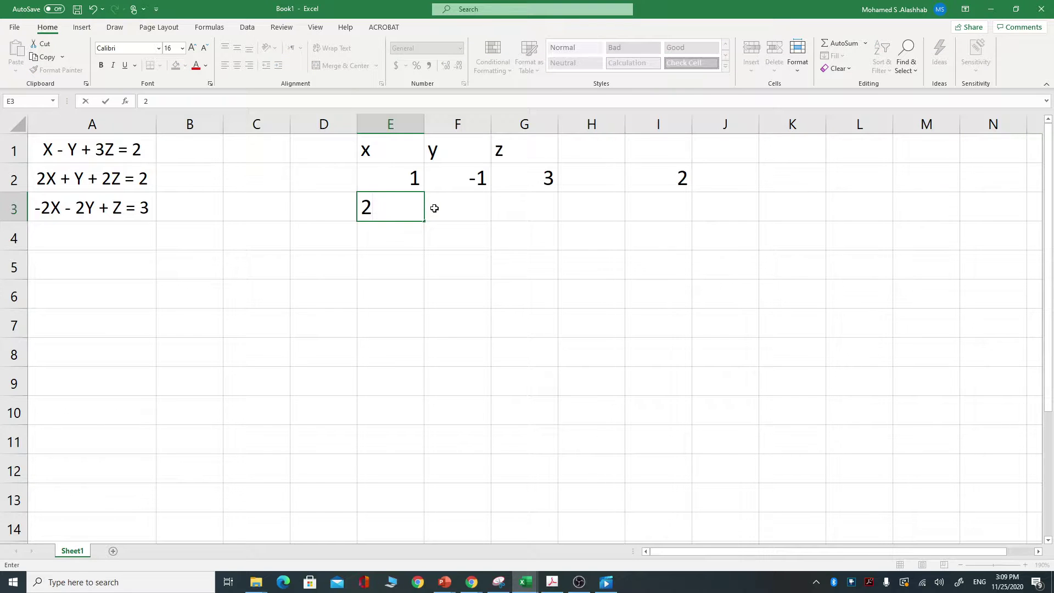
click(435, 208)
text(1)
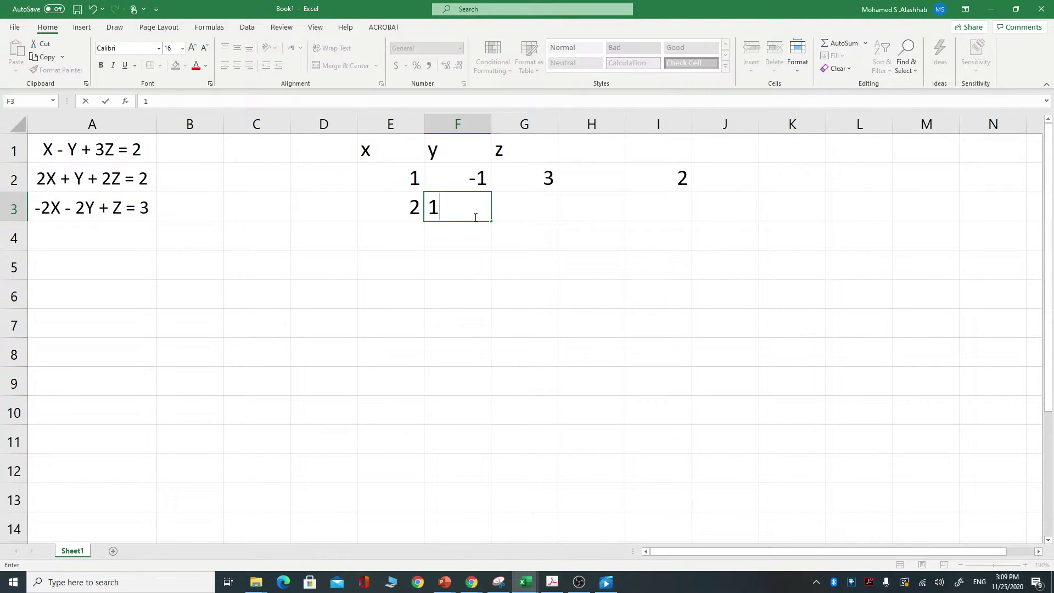
click(505, 207)
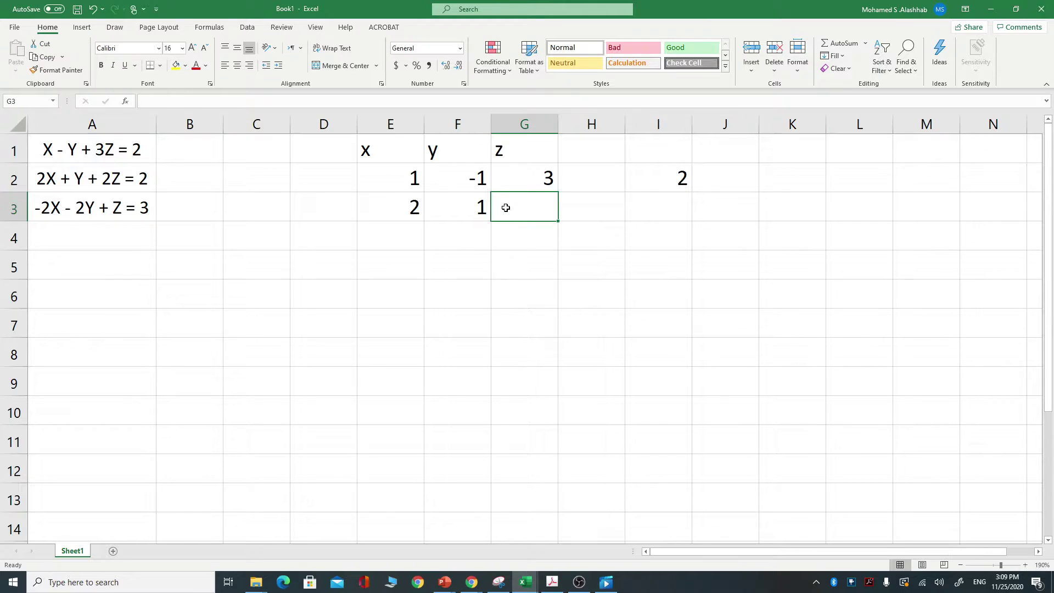
text(2)
click(657, 209)
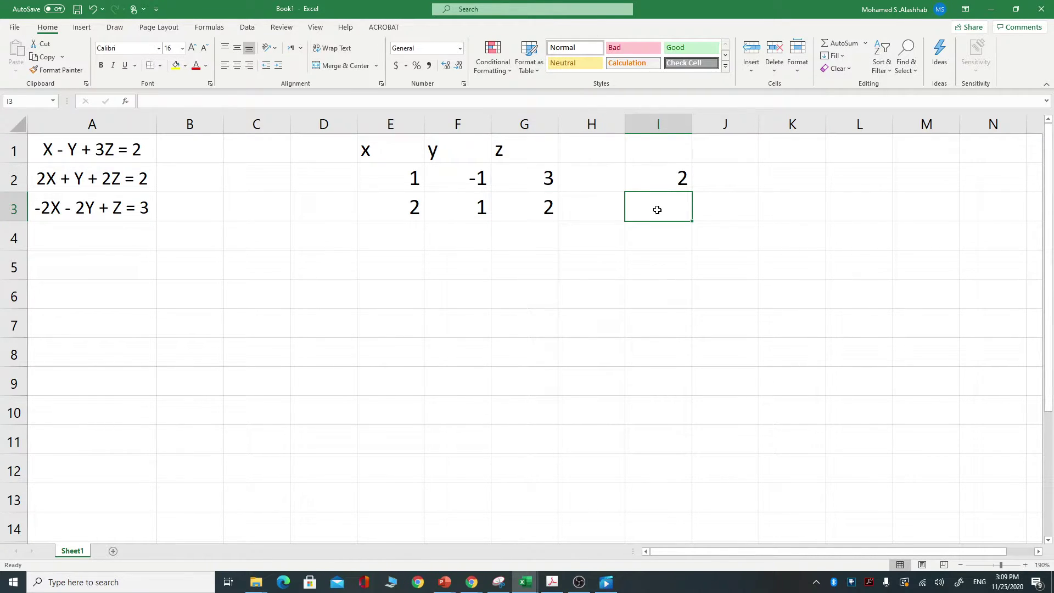
text(2)
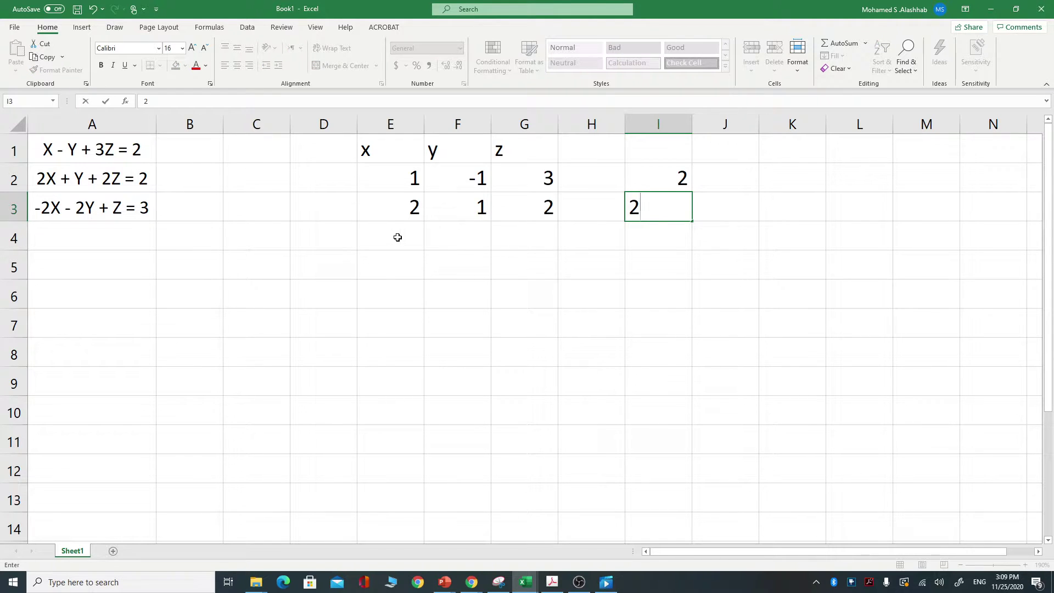
Enter the third equation's coefficients -2, -2, 1 in E4:G4 and constant 3 in I4
click(397, 237)
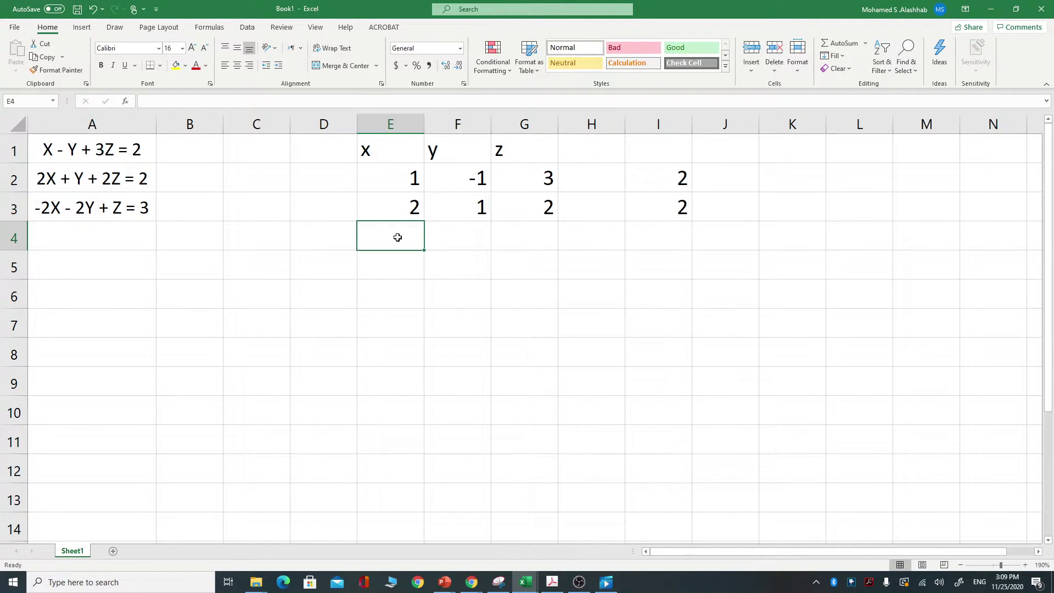
text(-2)
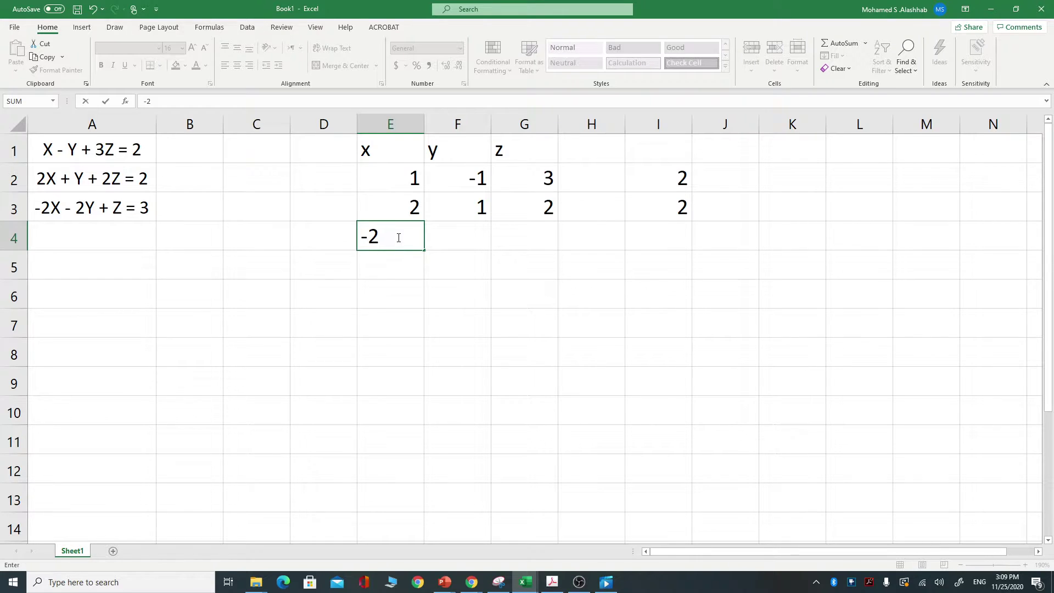
click(462, 237)
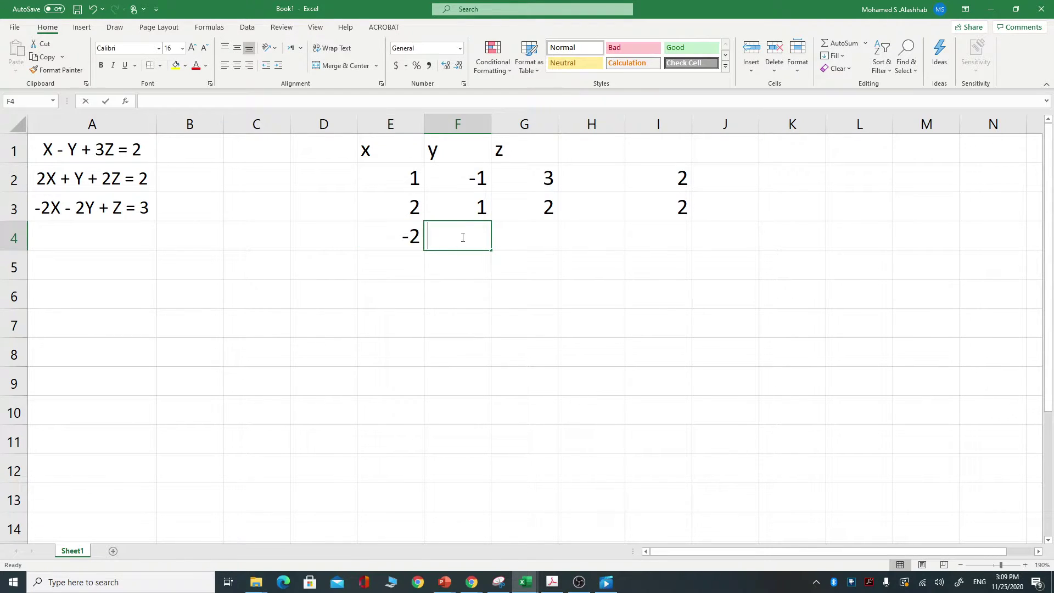
text(-2)
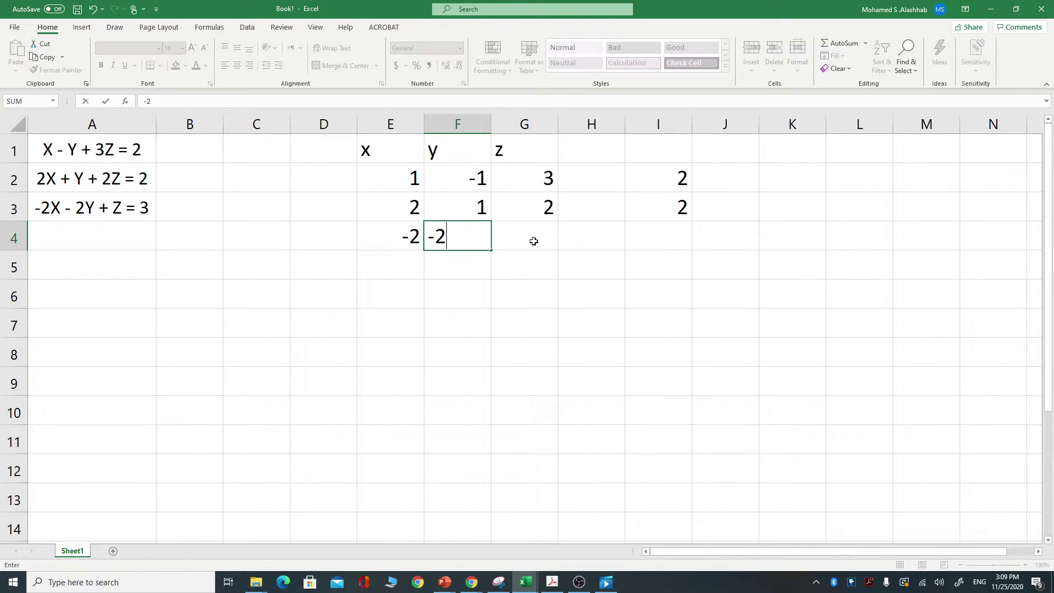
click(533, 237)
text(1)
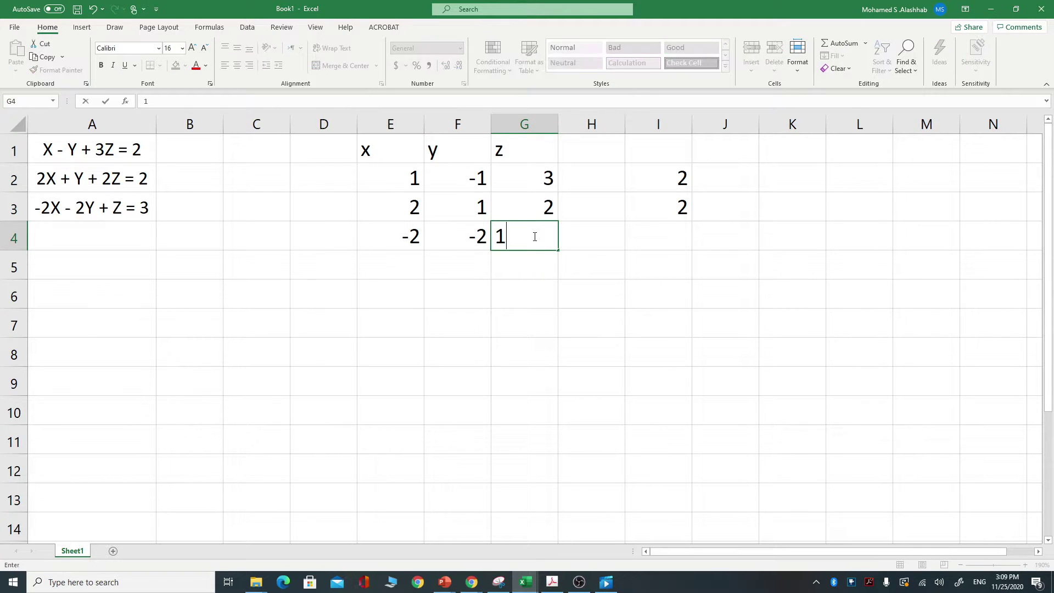
click(666, 239)
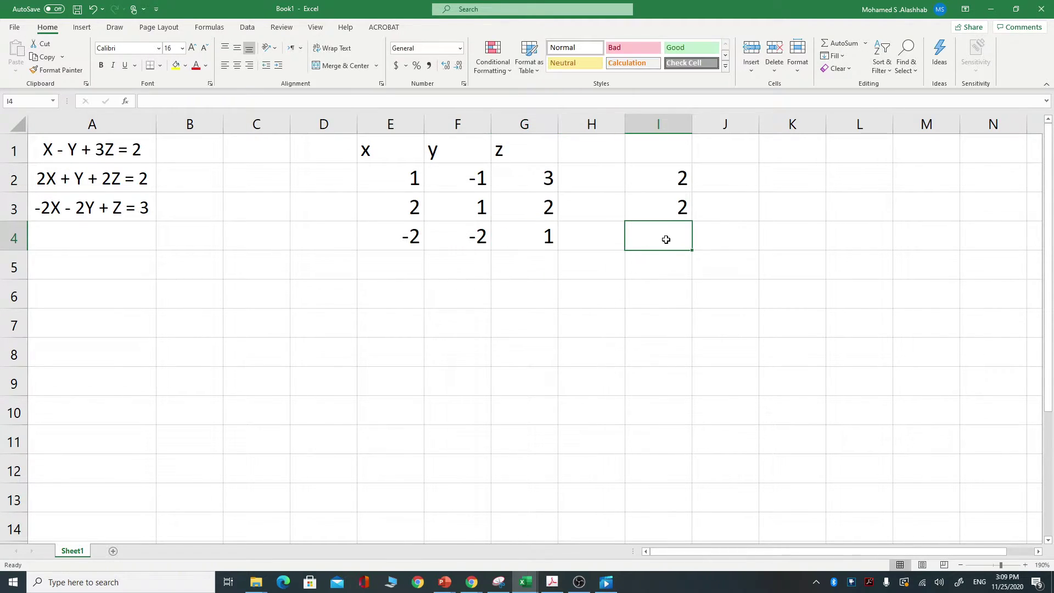
text(3)
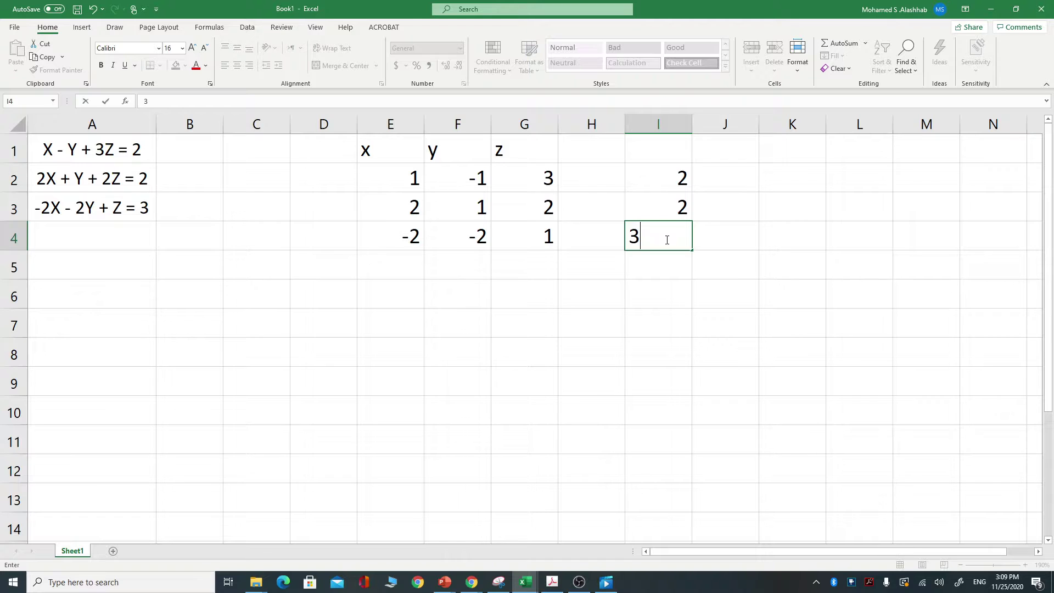
key(Return)
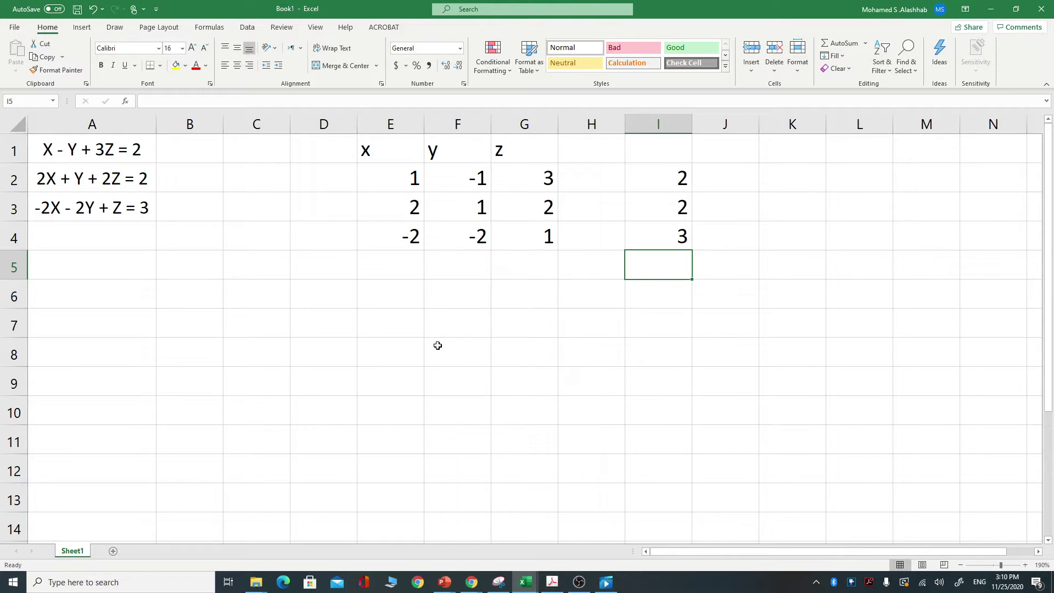
click(405, 349)
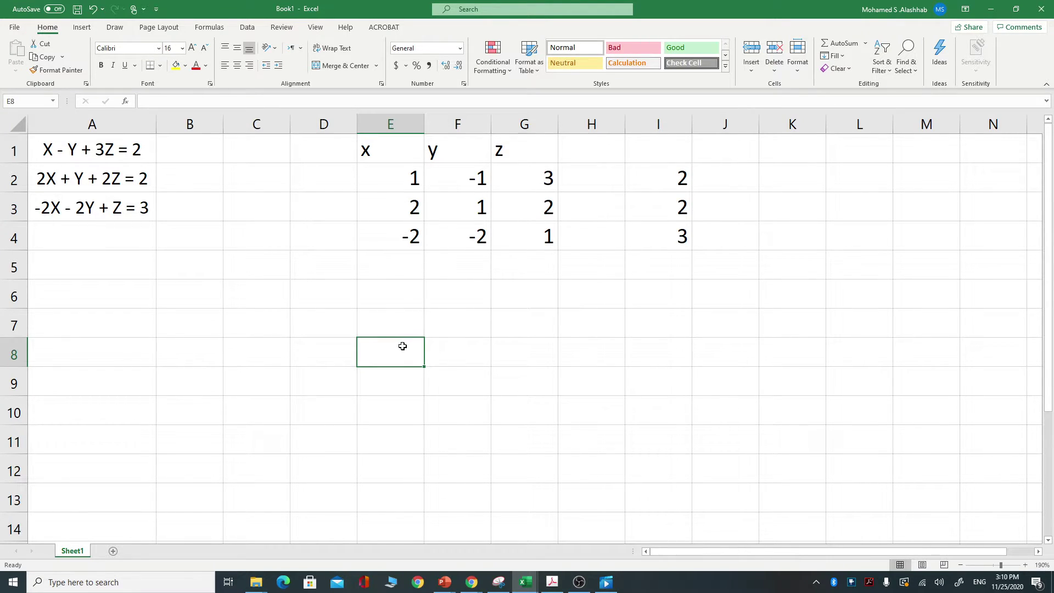
Enter =MINVERSE(E2:G4) as an array formula across E8:G10 to get the inverse matrix
drag(413, 353, 507, 399)
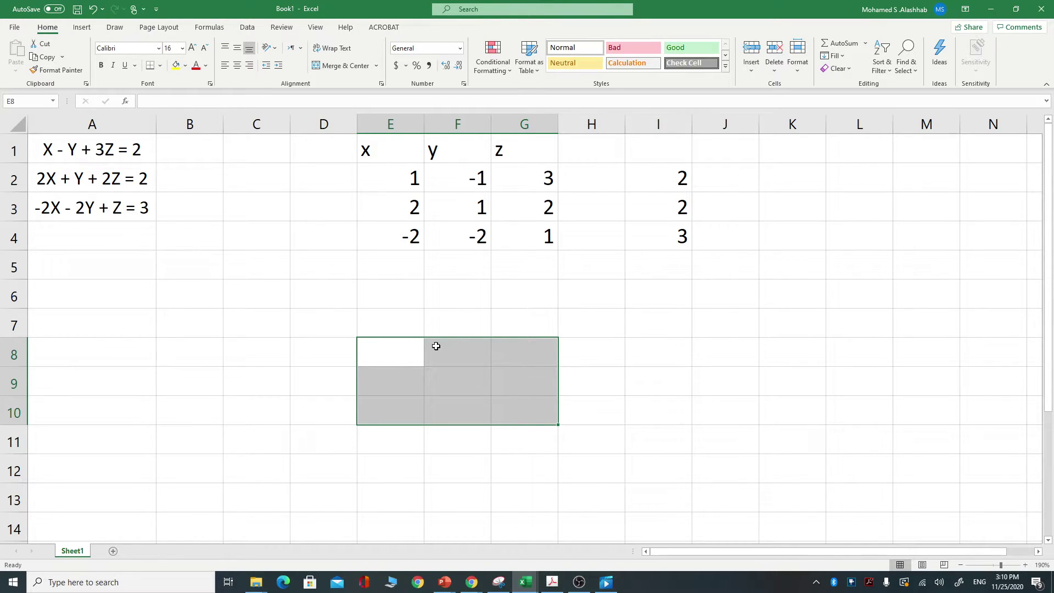
click(190, 103)
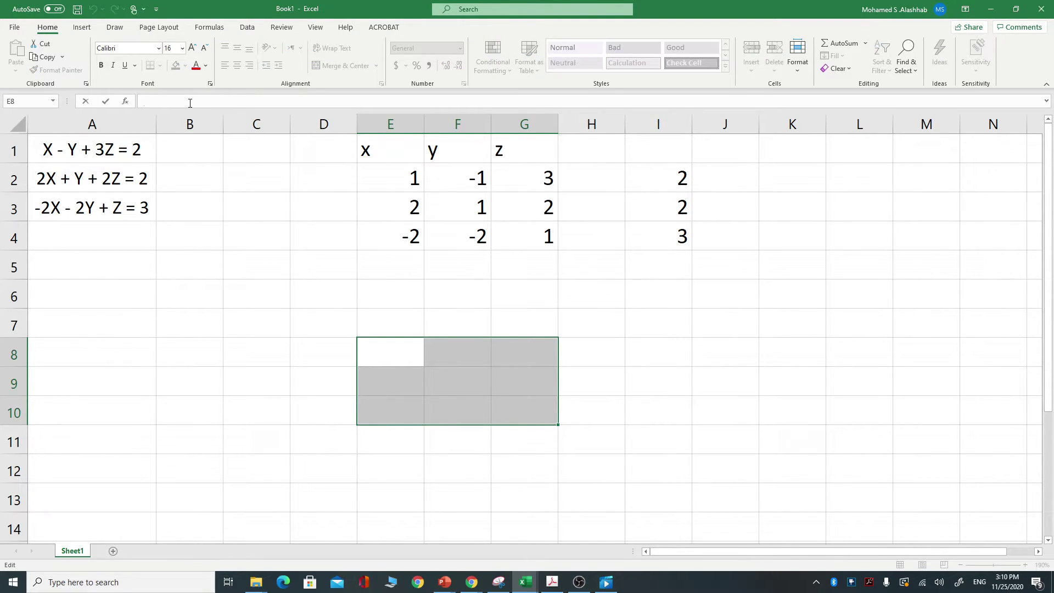
text(=m)
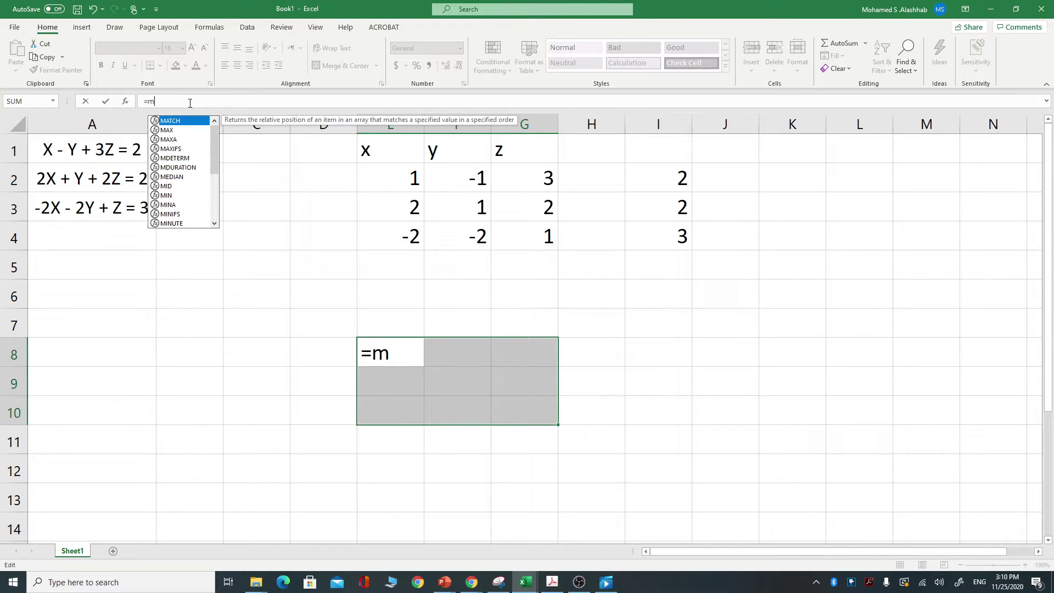
text(in)
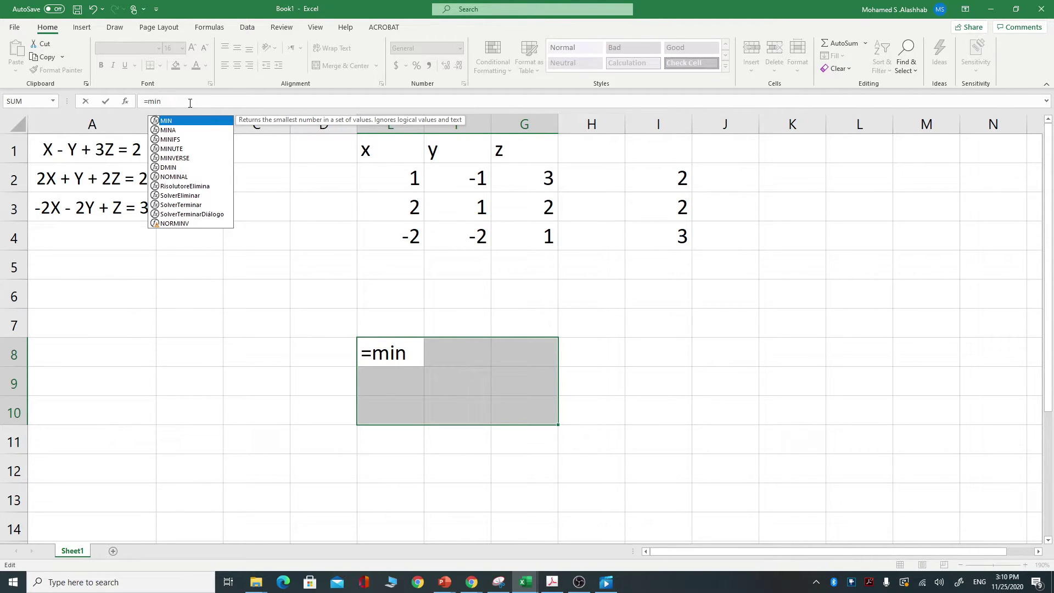
text(v)
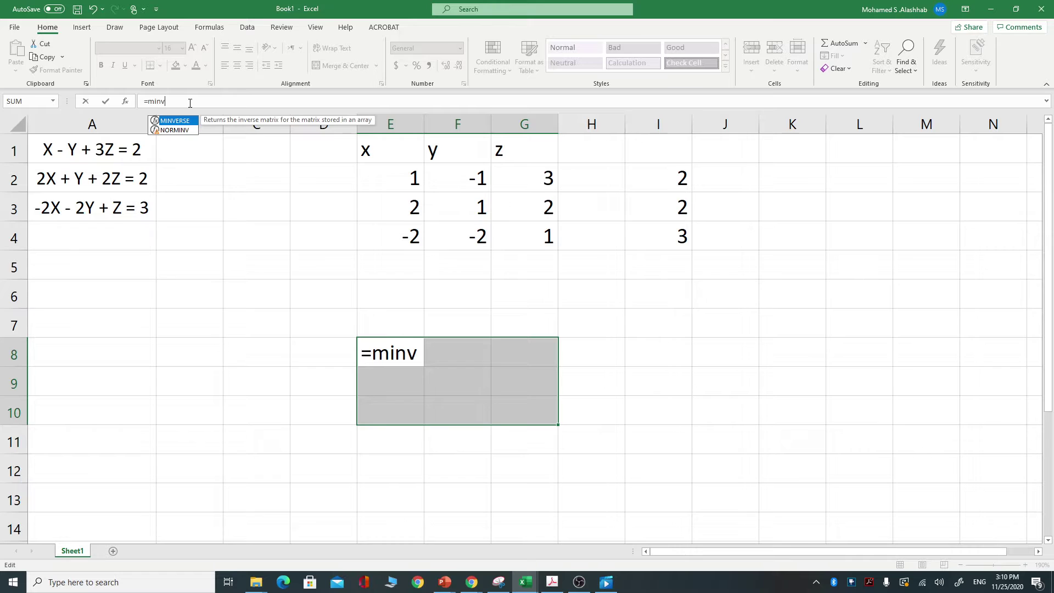
double_click(176, 122)
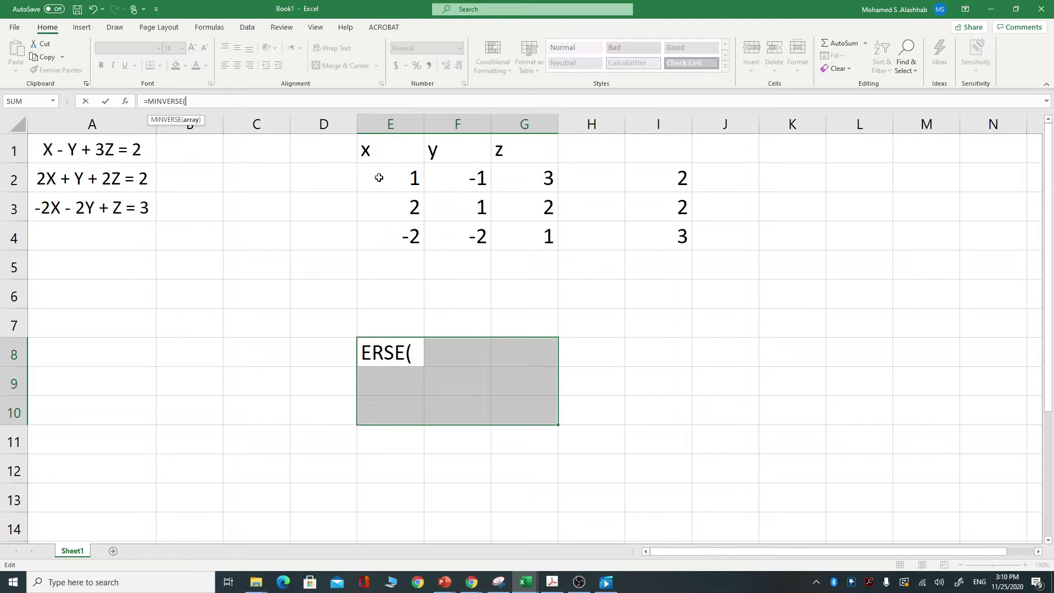
drag(376, 181, 511, 236)
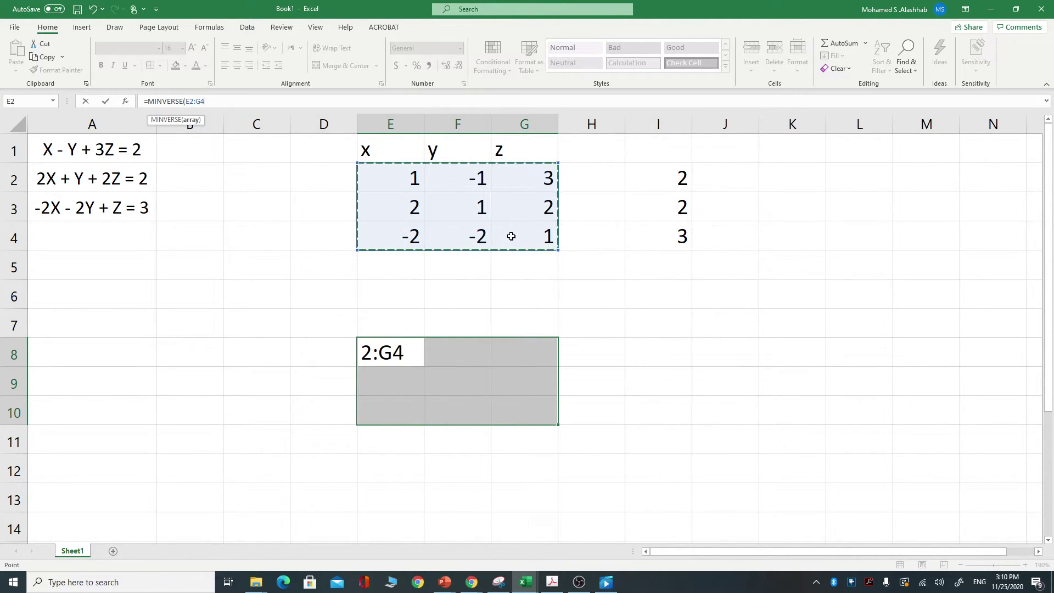
key(Return)
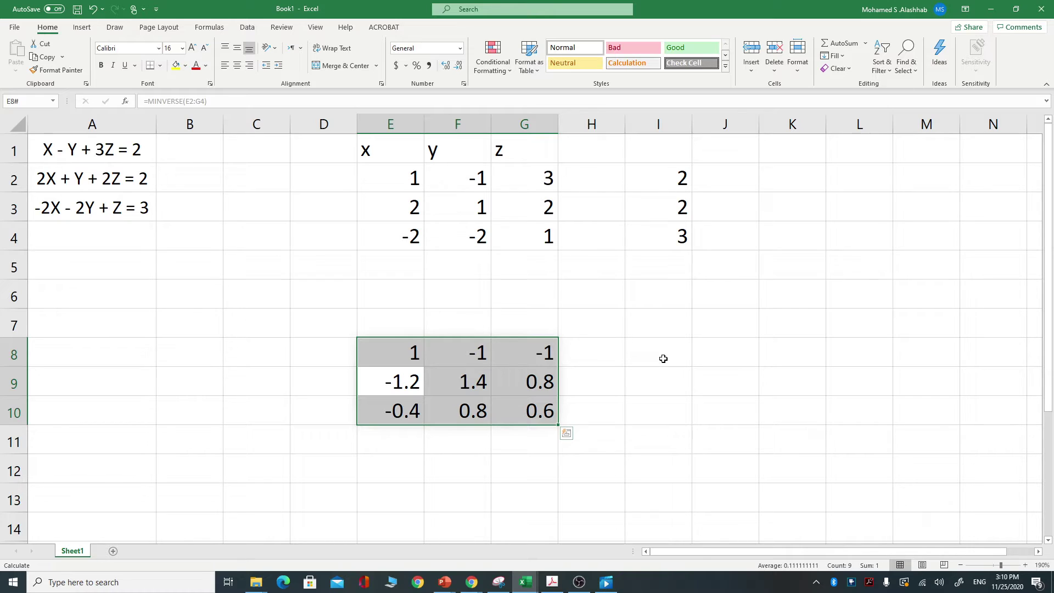
click(663, 358)
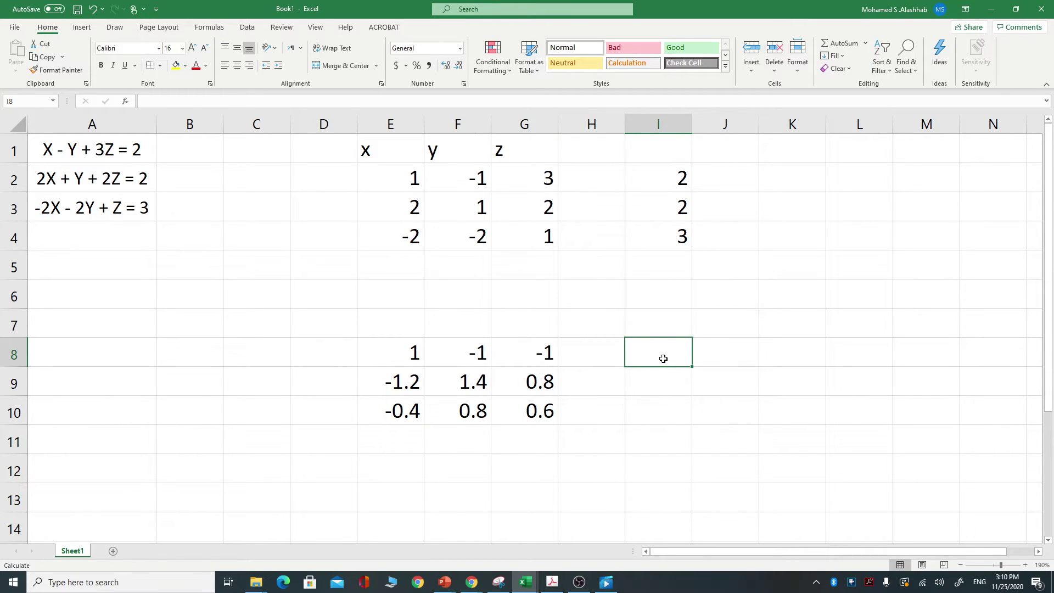
Type the labels x=, y= and z= into I8, I9 and I10
text(x)
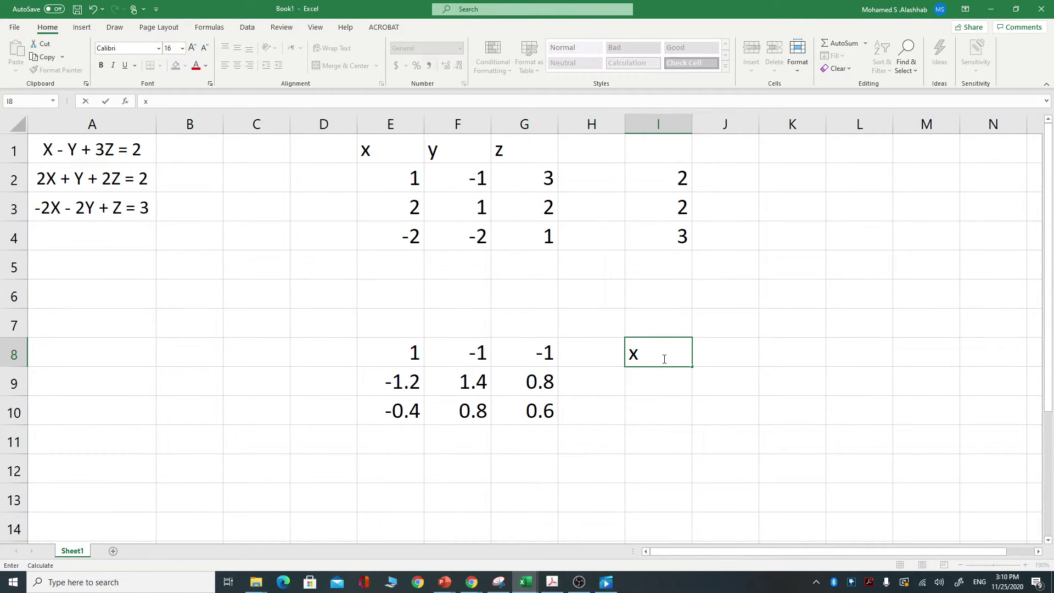
text(=)
click(725, 357)
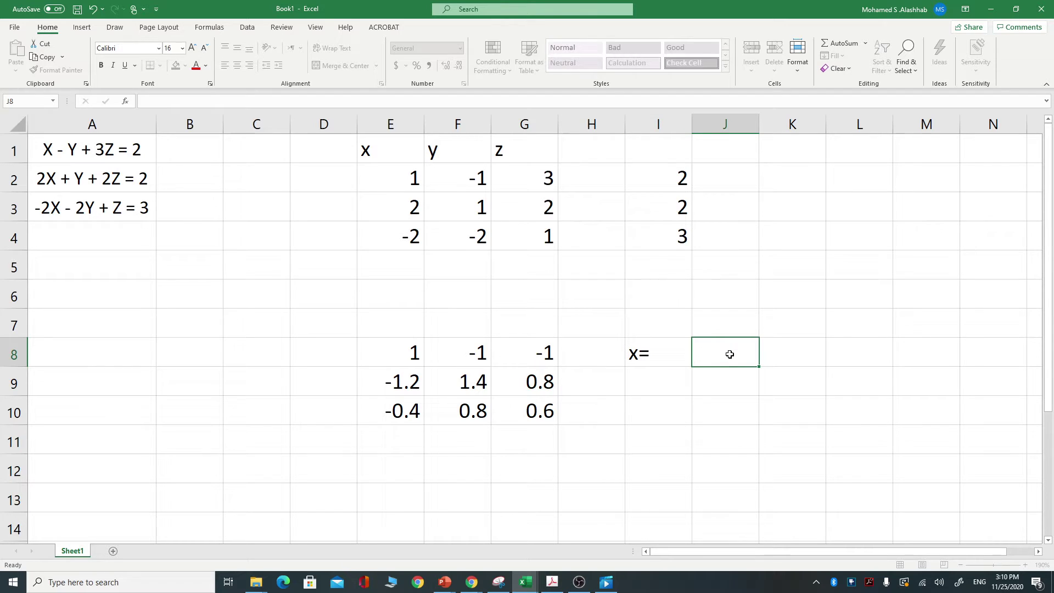
click(673, 376)
text(y)
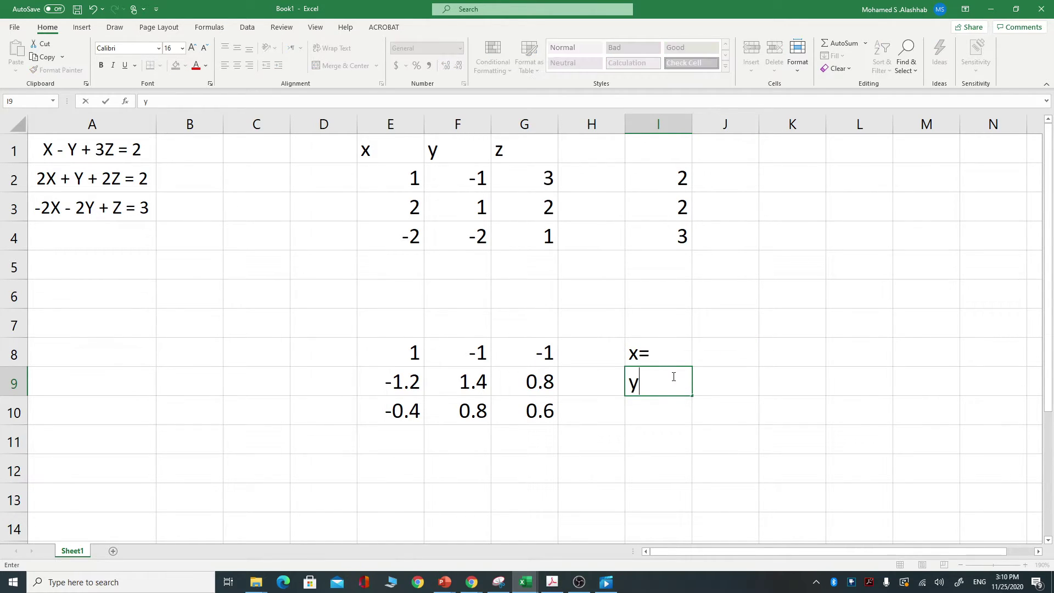
text(=)
click(654, 408)
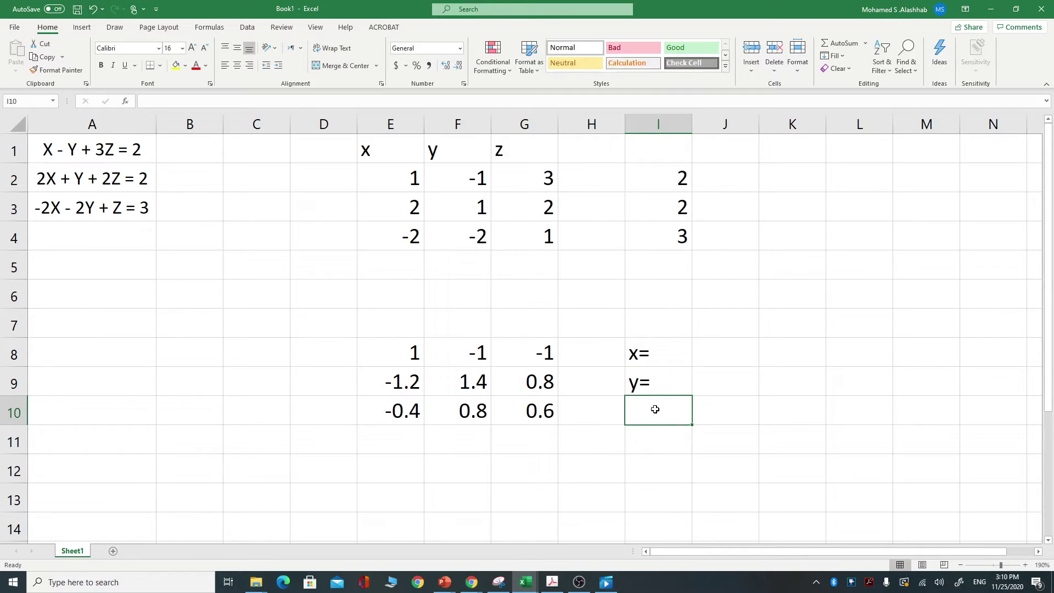
text(z)
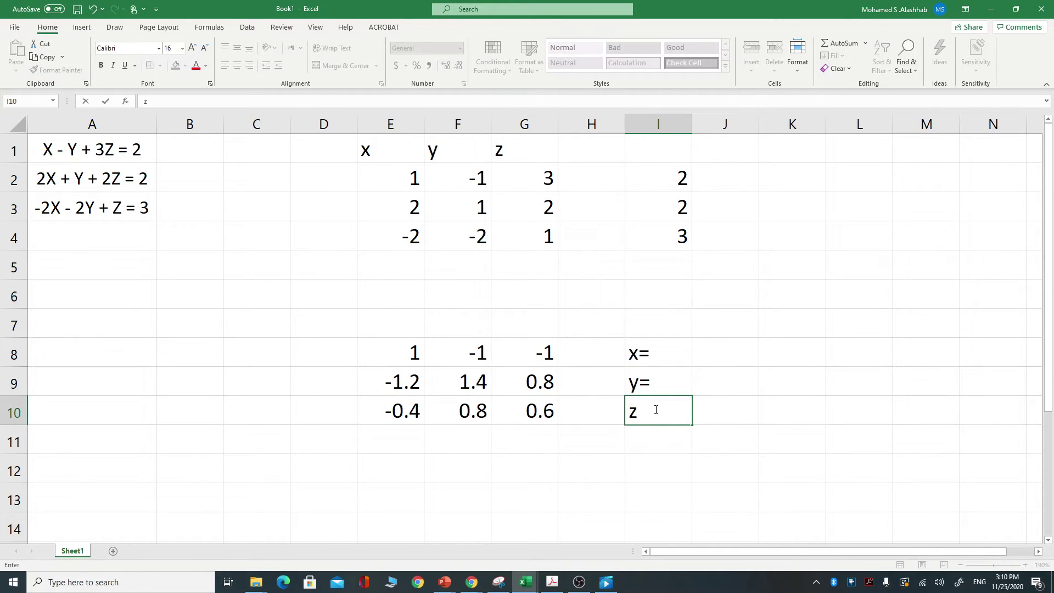
text(=)
click(735, 400)
drag(726, 357, 728, 404)
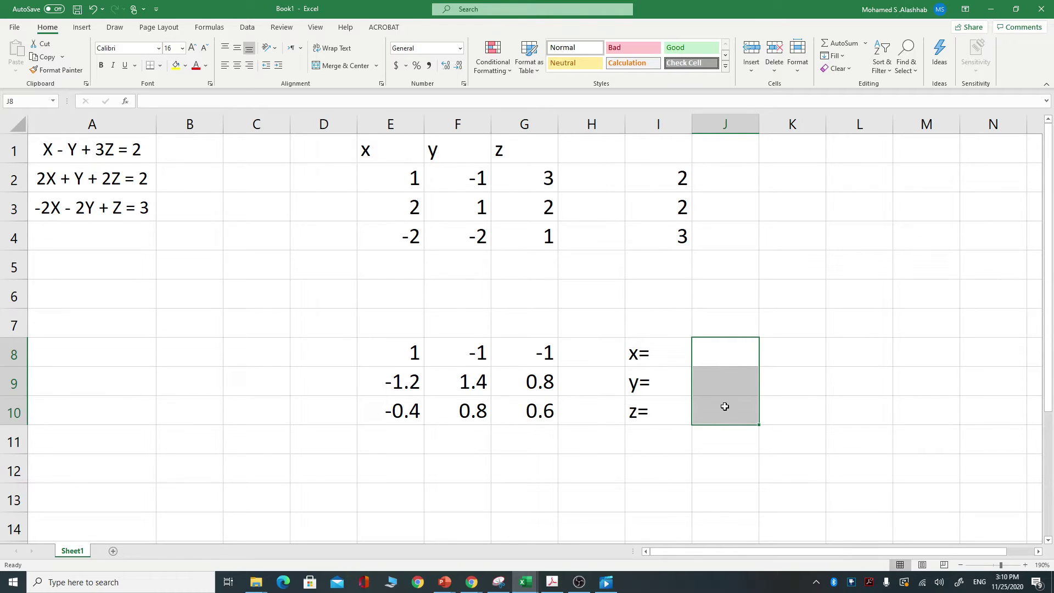
Enter =MMULT(E8:G10,I2:I4) in J8:J10, giving x=-3, y=2.8, z=2.6
click(187, 100)
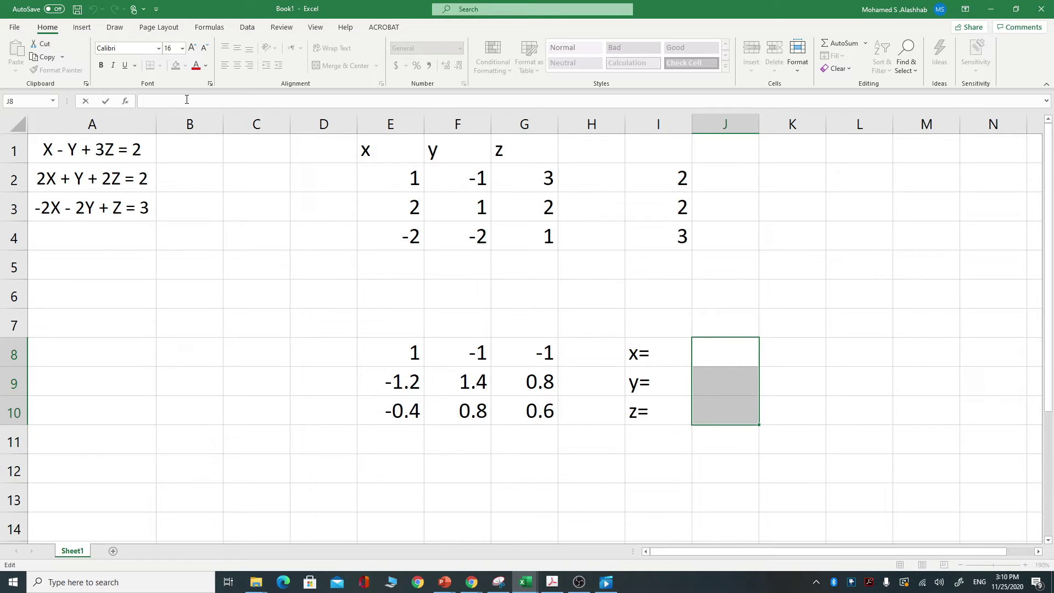
text(=)
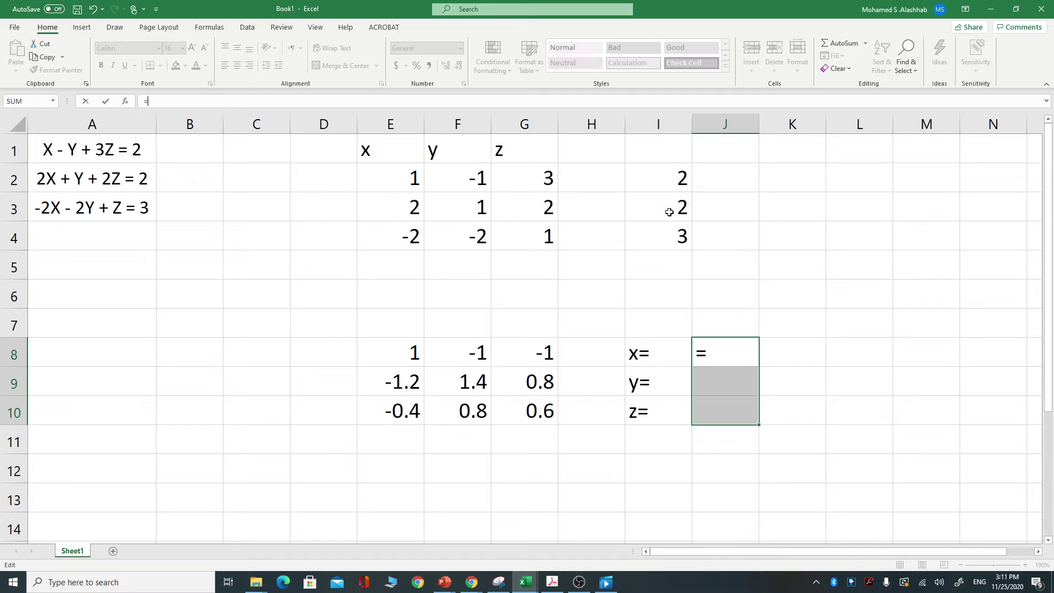
text(MM)
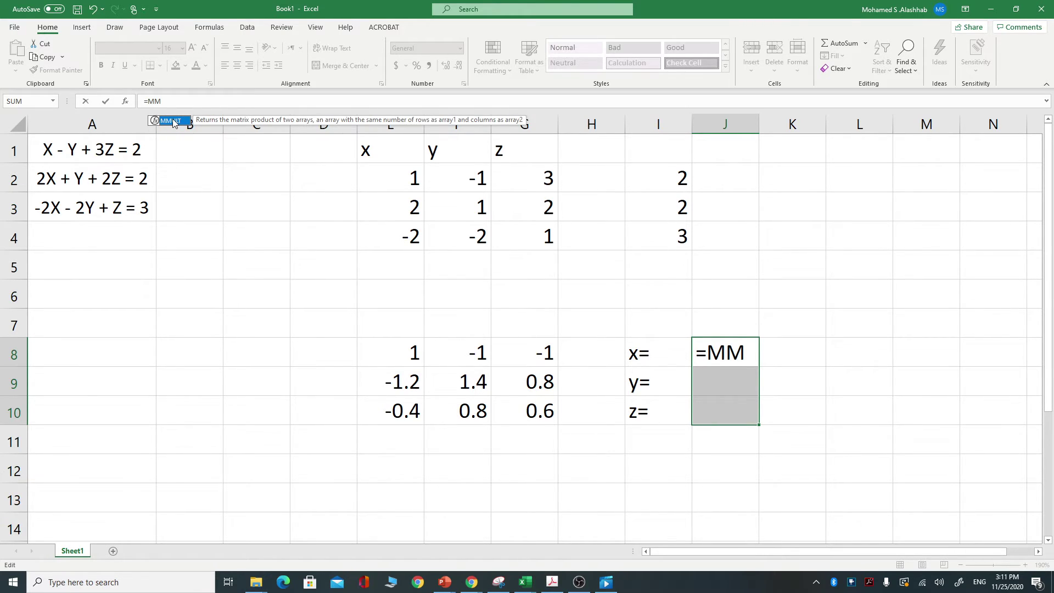
double_click(173, 122)
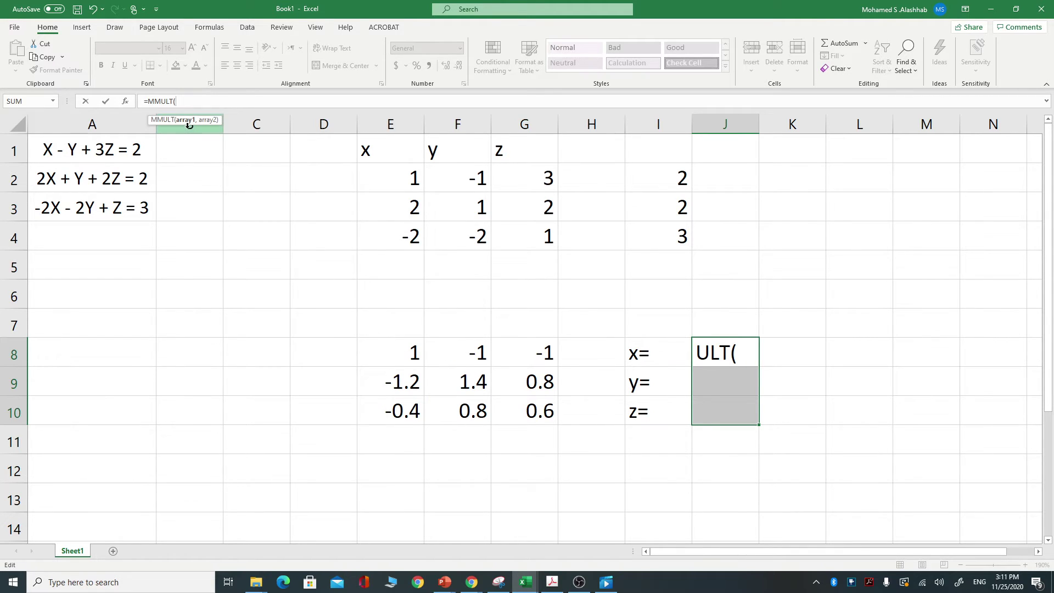
drag(395, 351, 503, 406)
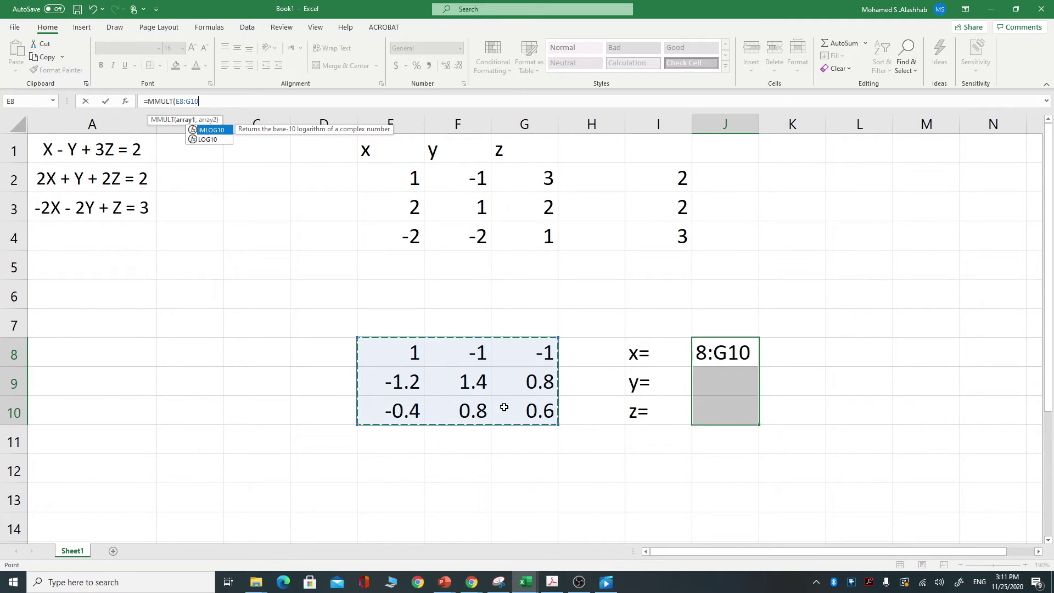
text(,)
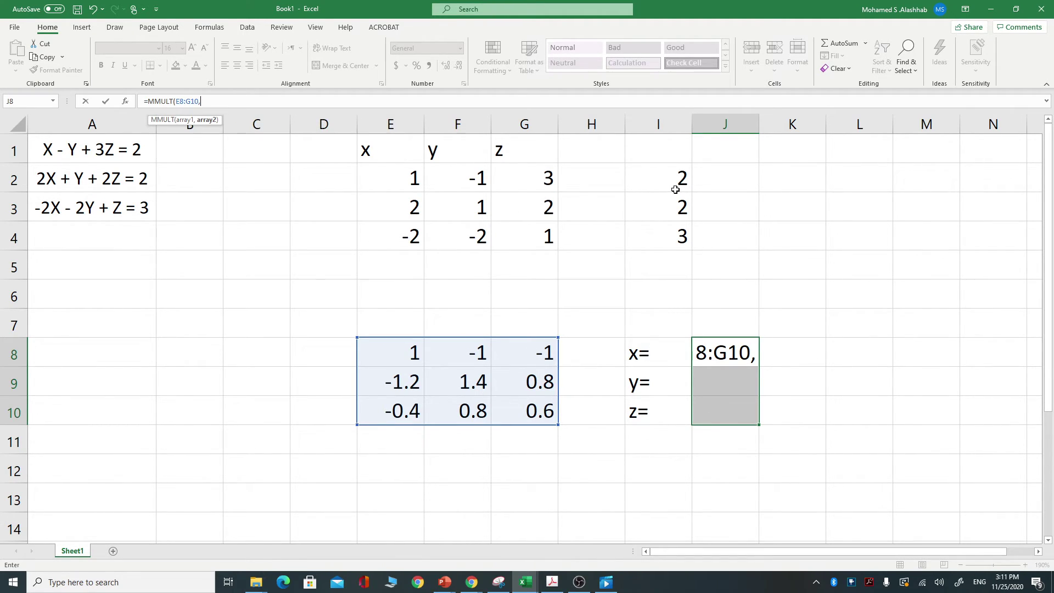
drag(675, 180, 675, 230)
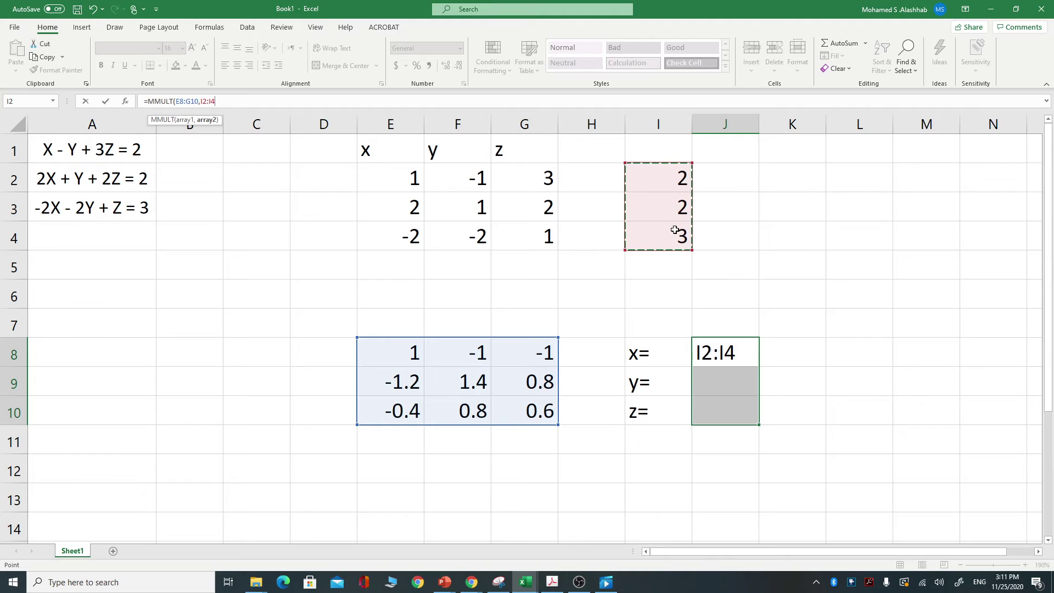
key(Return)
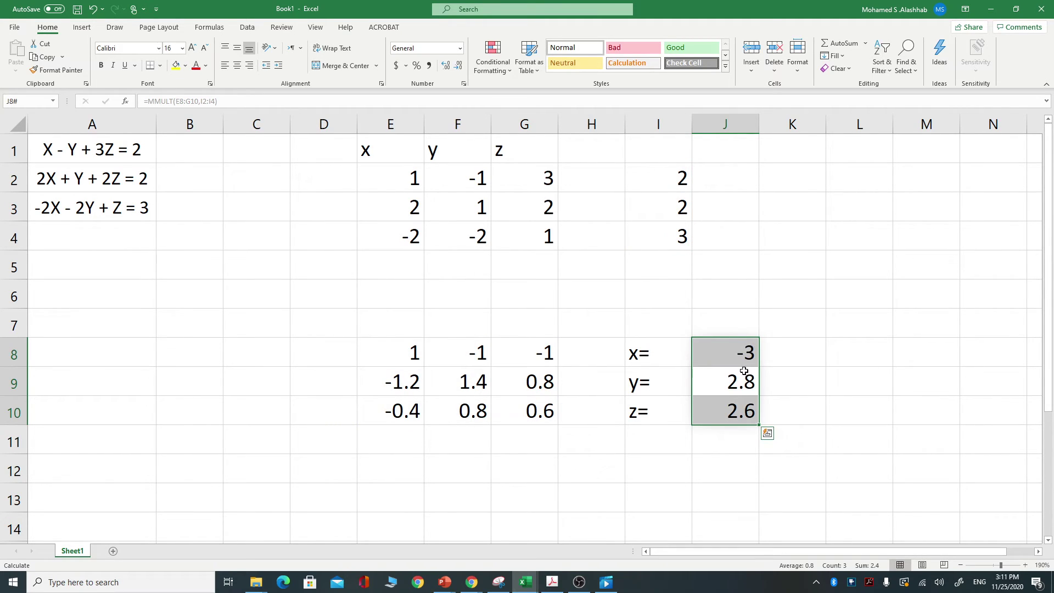